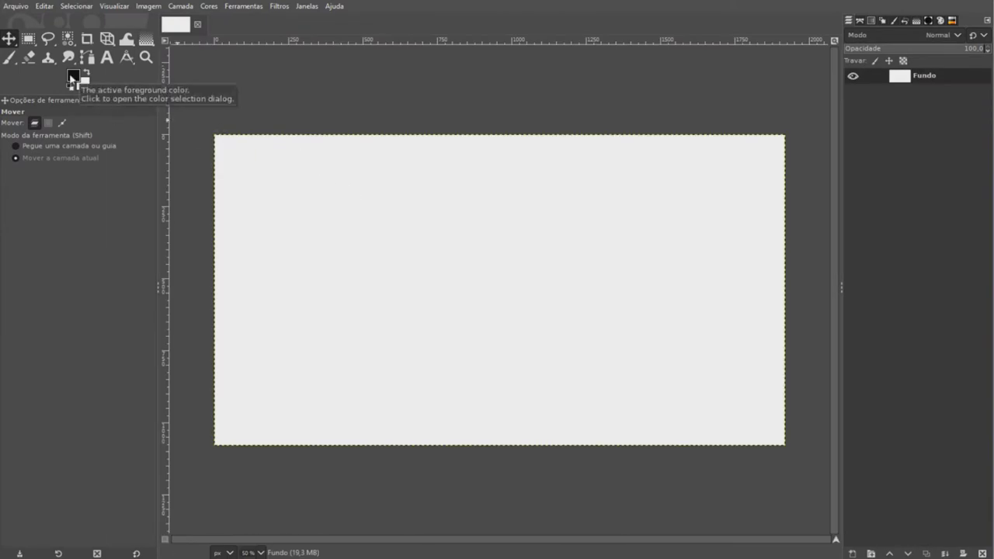
Step: Fill the background layer with black and add the white text "GIMP" in Jokerman at 550 px
drag(73, 76, 258, 162)
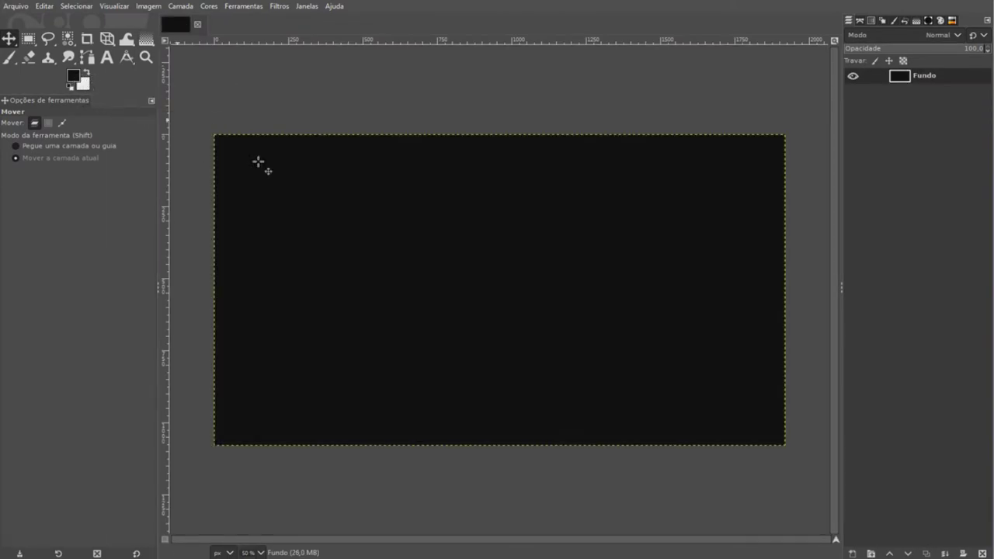
click(88, 73)
click(107, 59)
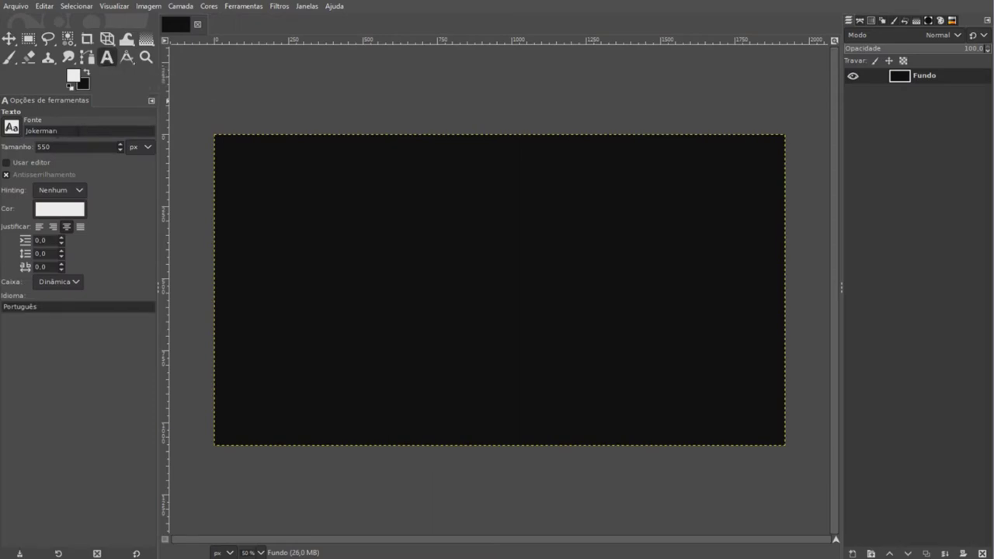
click(296, 201)
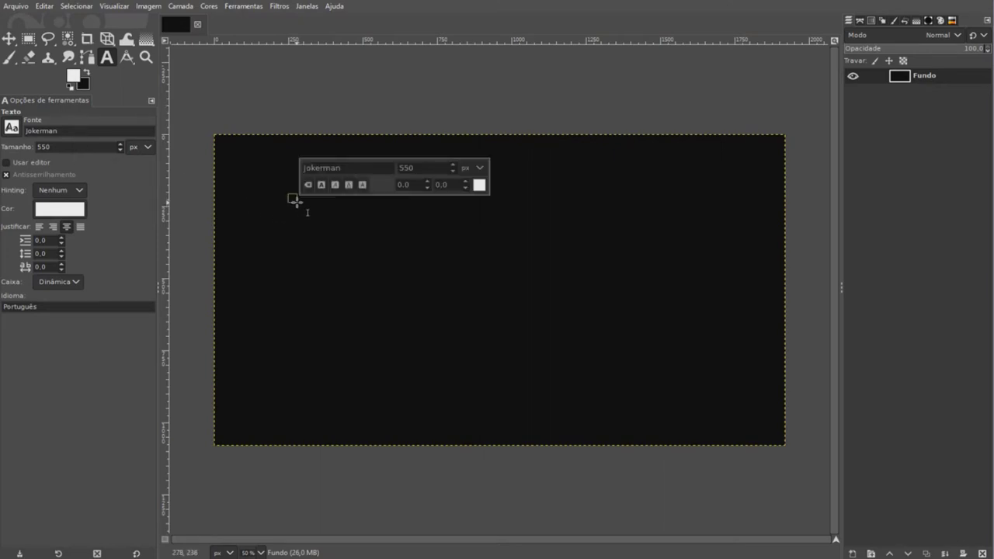
text(G)
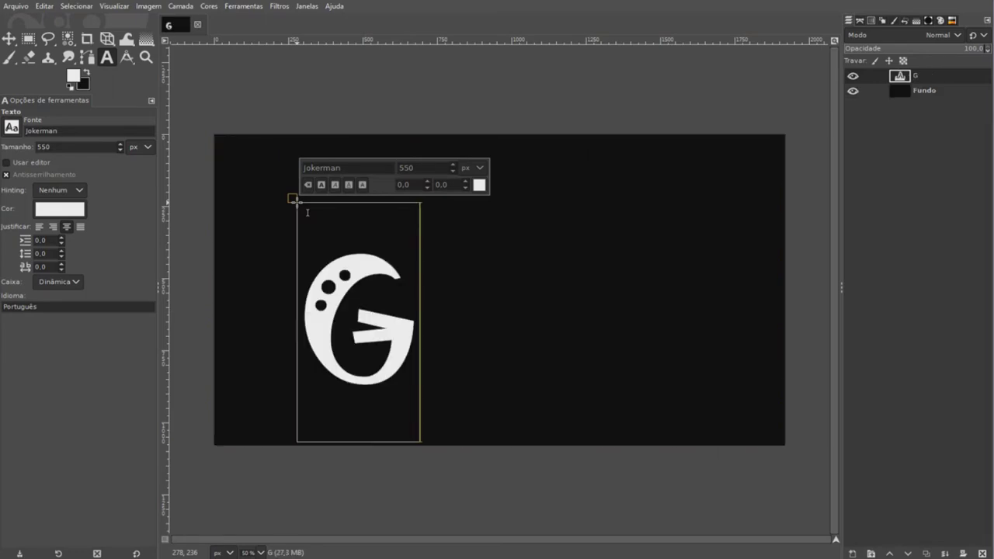
text(IMP)
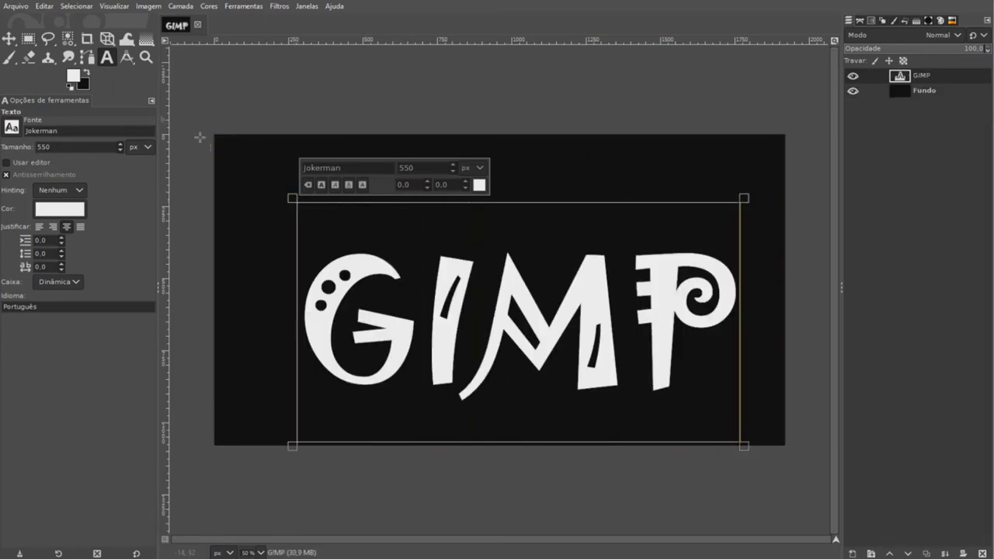
Step: Centre the GIMP text layer horizontally and vertically on the canvas with the Alignment tool, finishing with the Move tool active
mouse_move(16, 41)
click(72, 58)
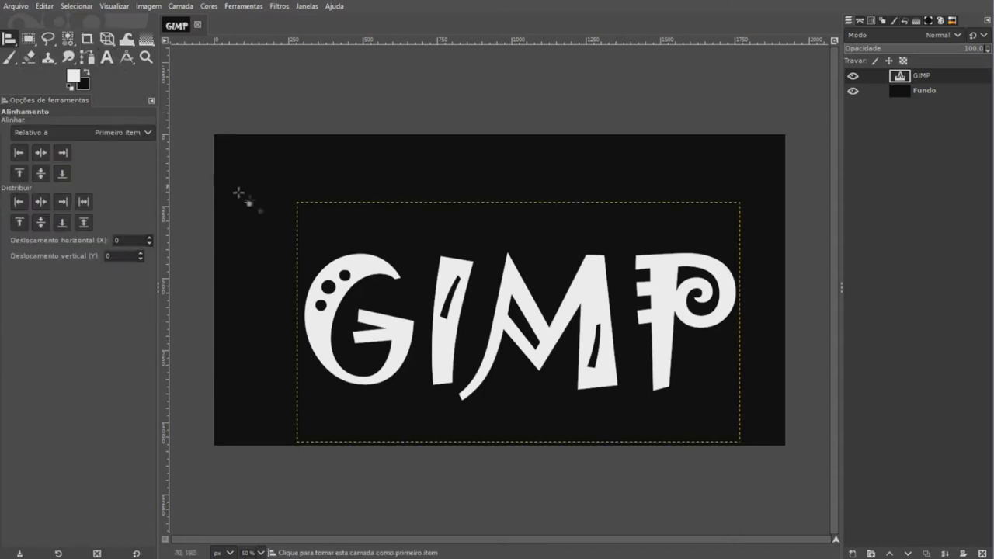
click(355, 272)
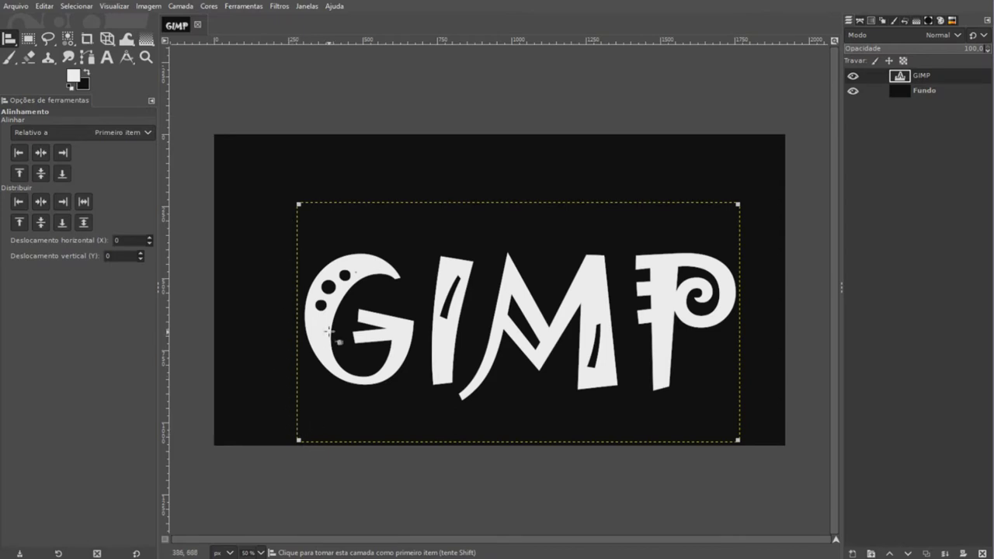
click(41, 153)
click(41, 172)
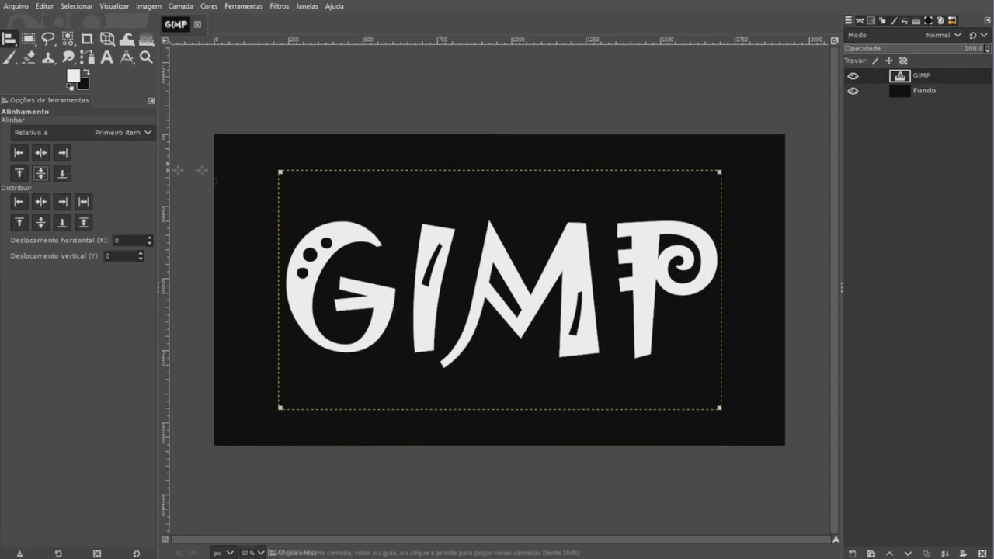
click(8, 38)
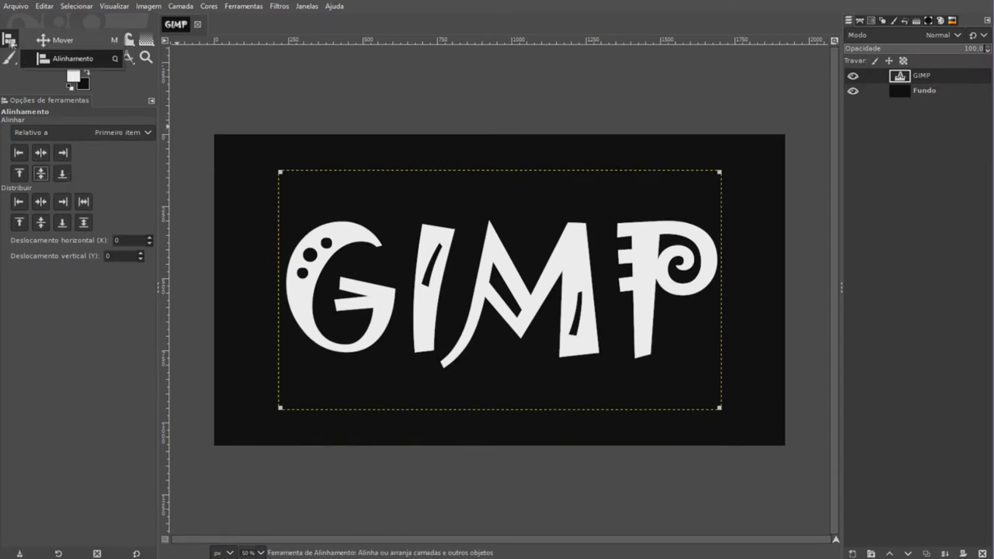
click(47, 39)
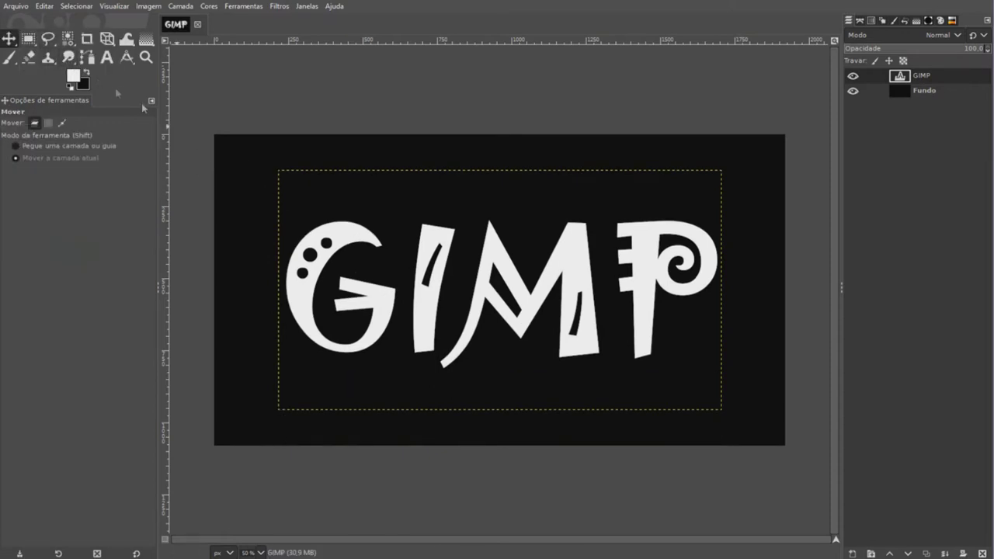
Step: Expand the GIMP text layer's boundary to the full image size
right_click(283, 177)
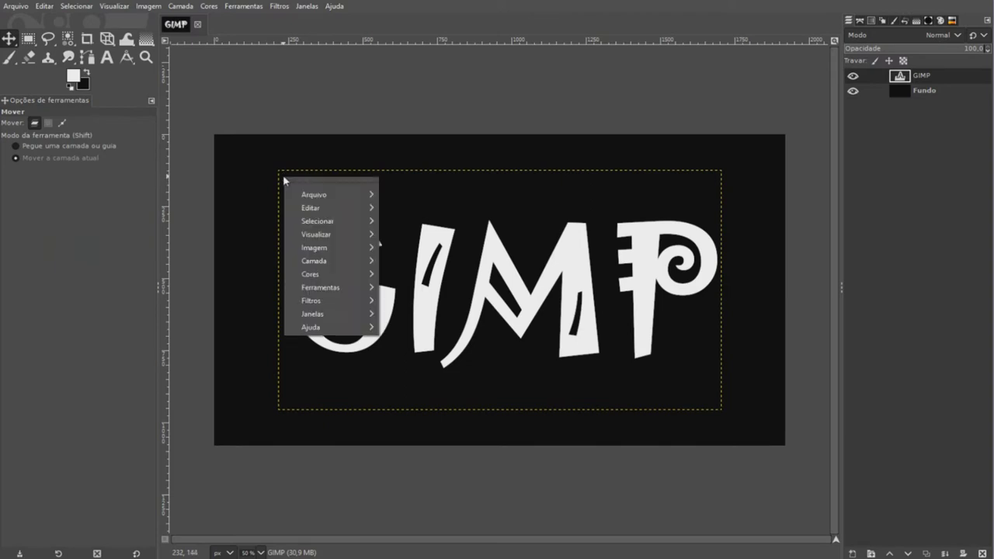
mouse_move(314, 260)
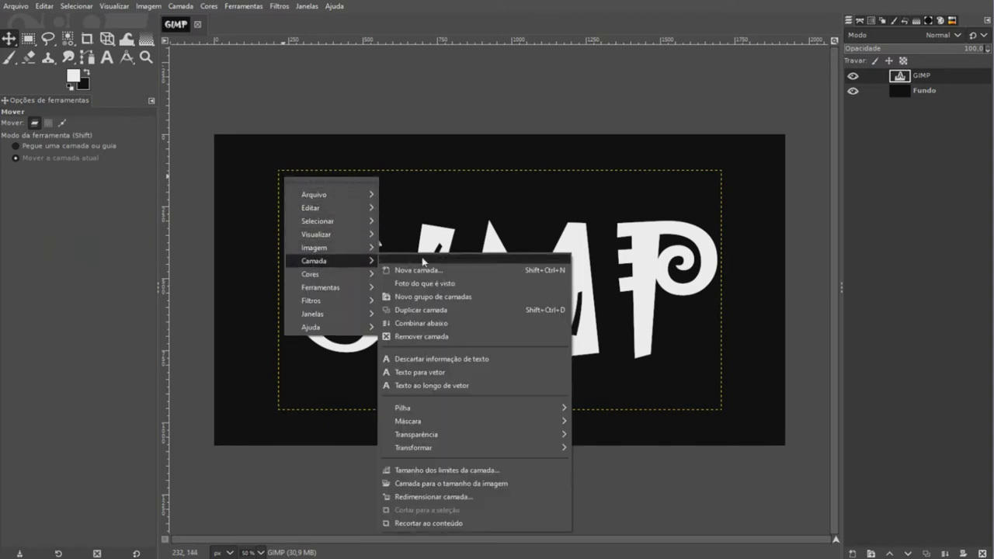
click(448, 485)
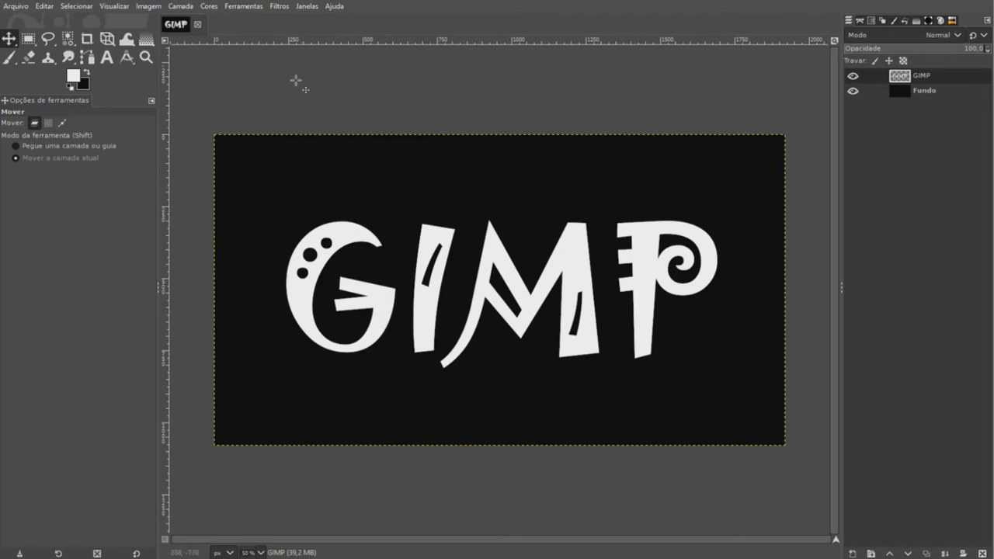
click(278, 7)
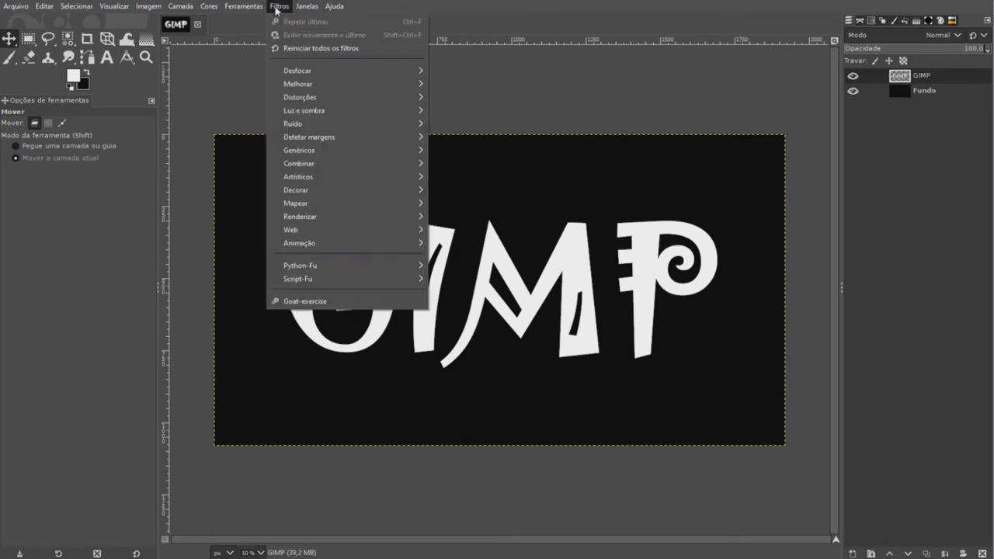
mouse_move(313, 191)
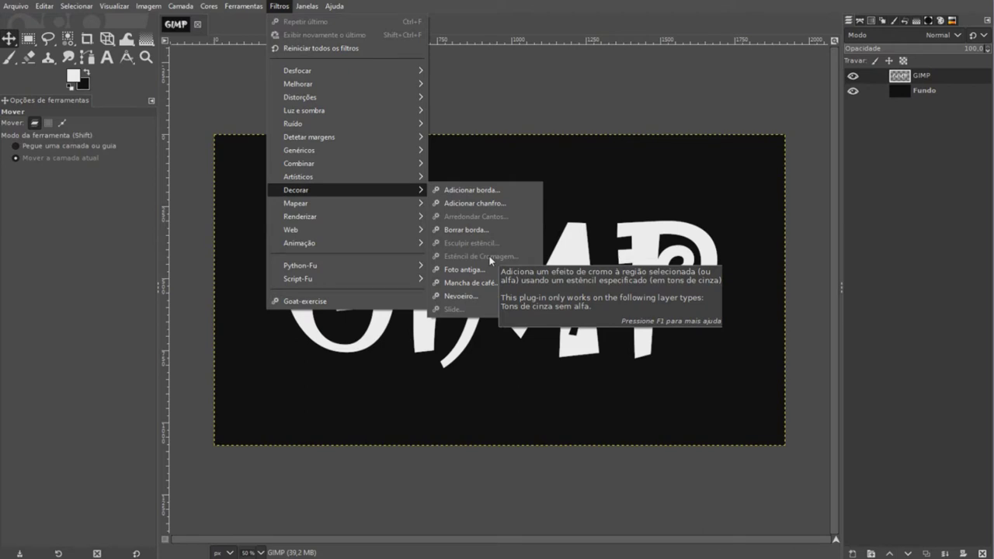
click(709, 96)
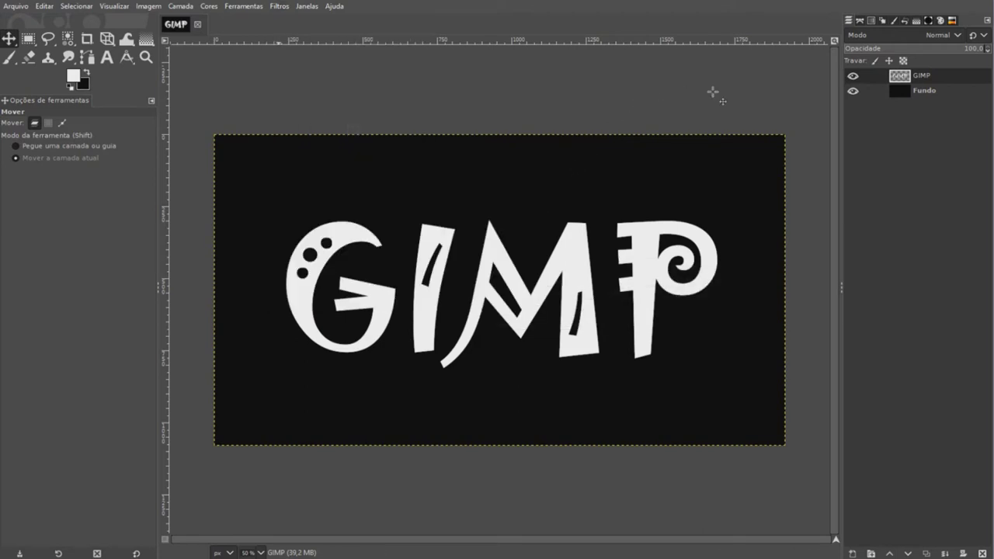
Step: Merge the GIMP layer down onto the background and remove the alpha channel from the merged layer
right_click(925, 76)
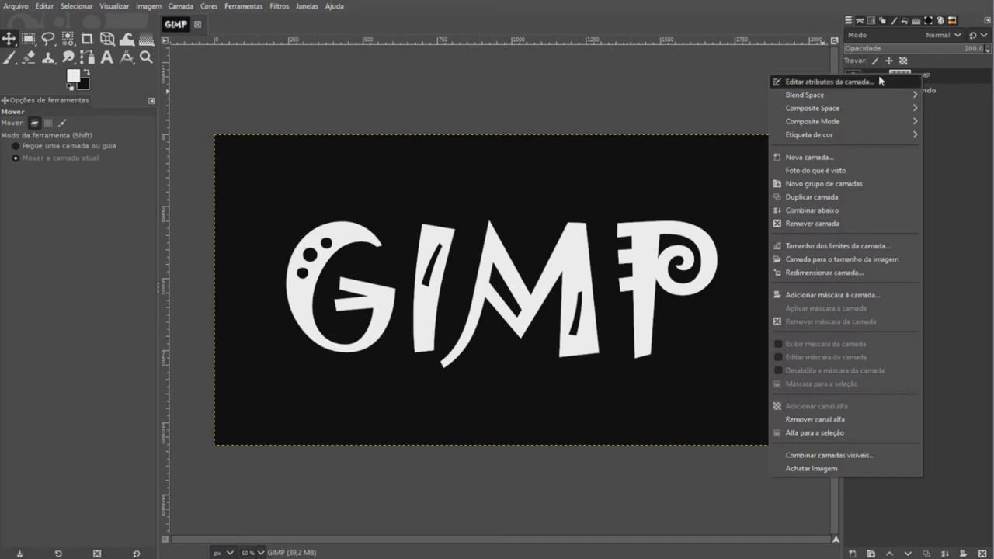
click(832, 210)
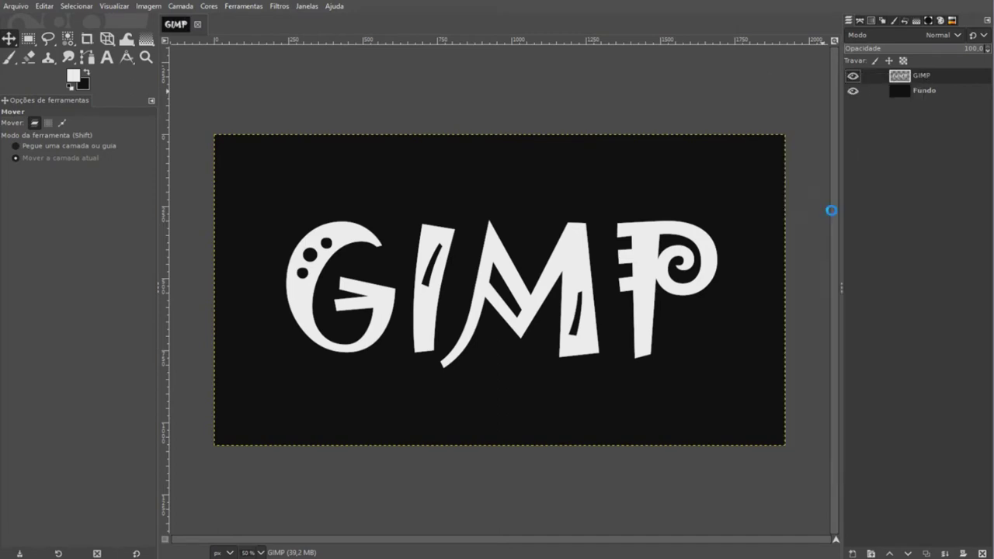
right_click(896, 79)
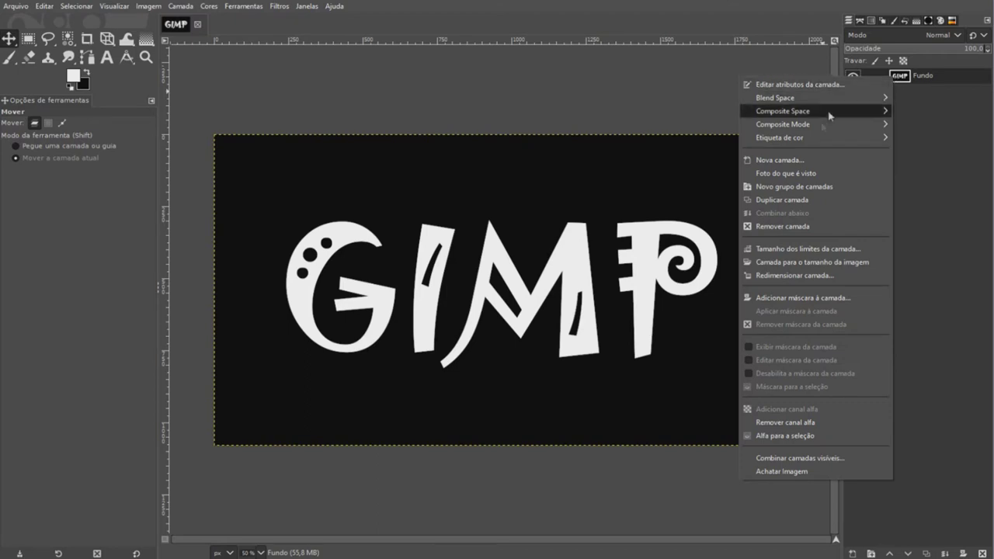
click(808, 422)
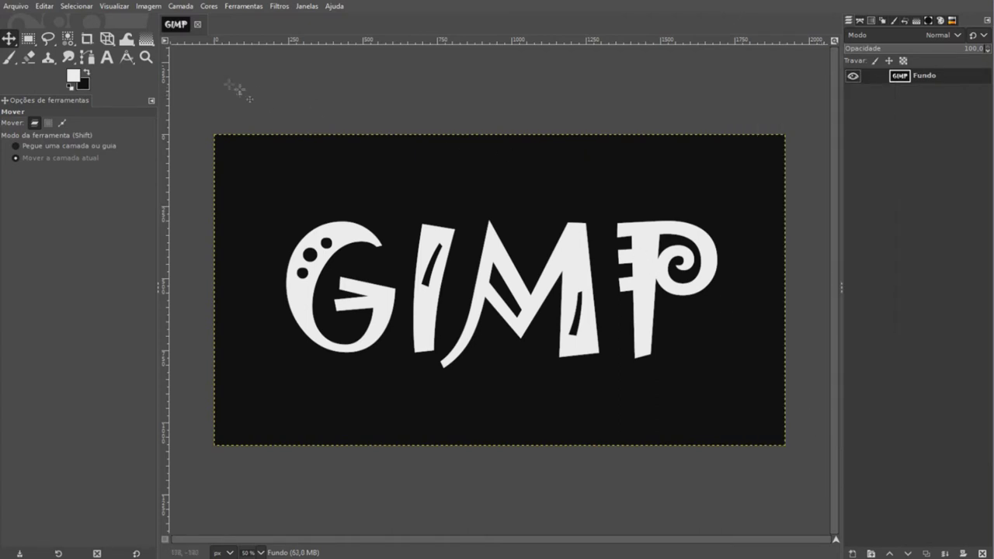
Step: Convert the image's colour mode to grayscale (Tons de cinza)
click(149, 6)
mouse_move(225, 45)
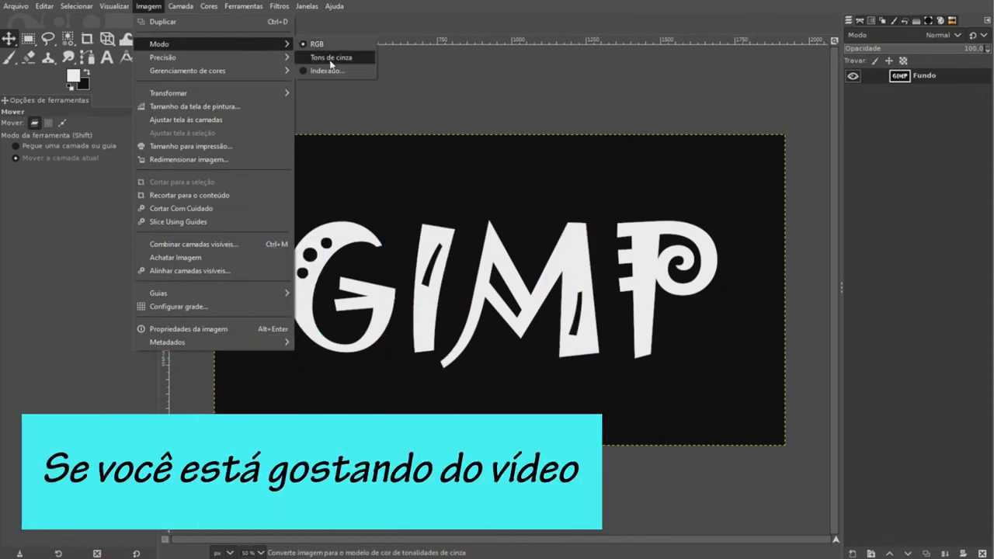
click(308, 59)
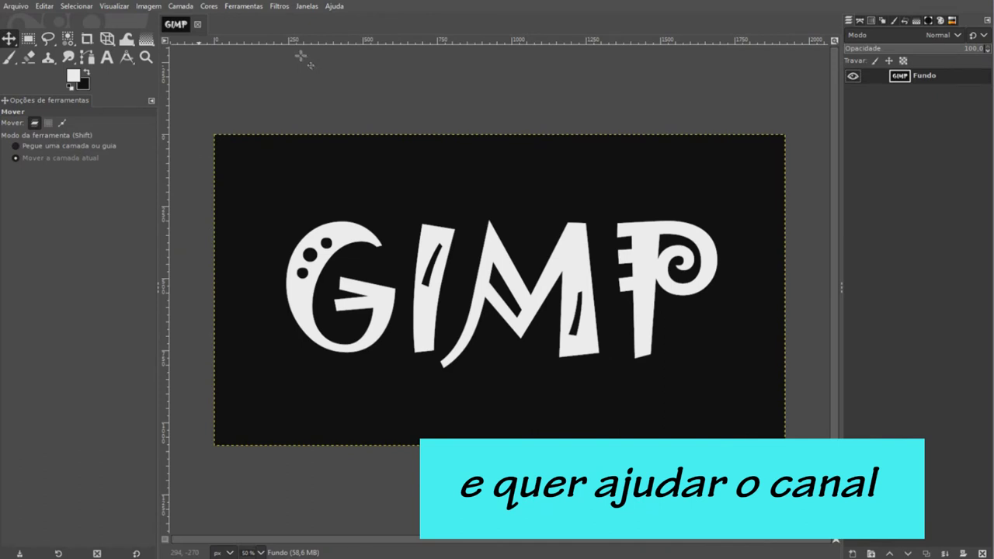
Step: Apply the Stencil Chrome filter (Estêncil de Cromagem) to the lettering with a chrome factor of 0.61, chroming the white areas
click(279, 7)
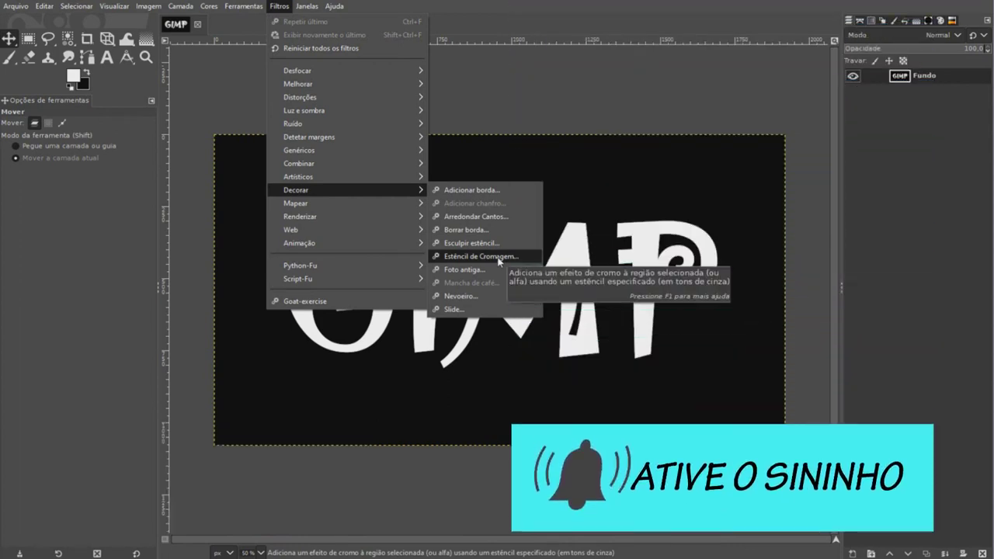
click(497, 257)
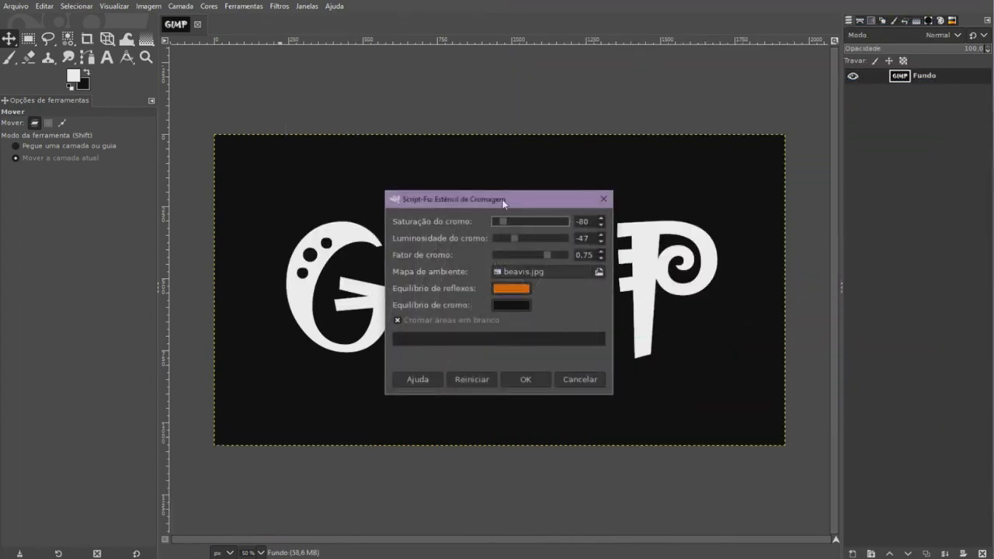
drag(519, 198, 861, 127)
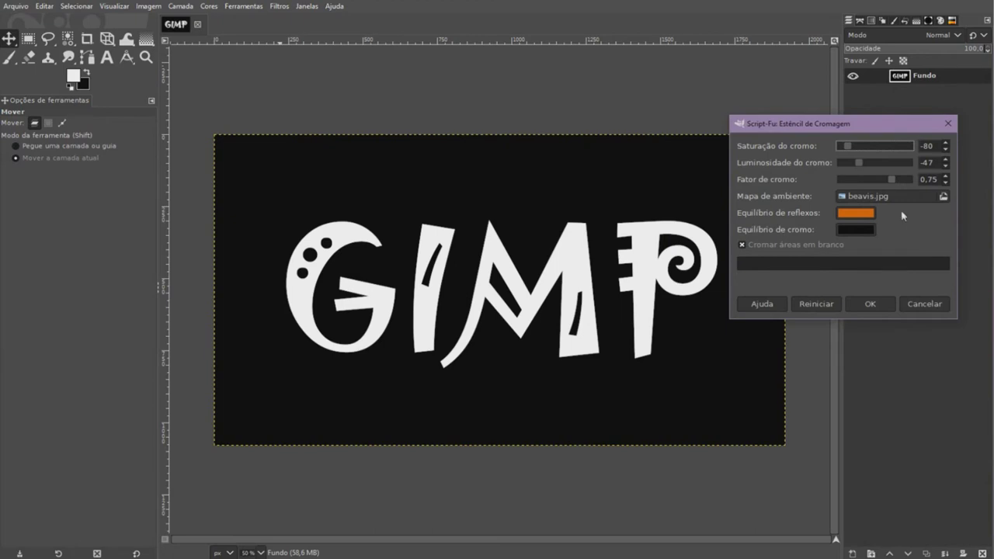
drag(887, 182, 882, 180)
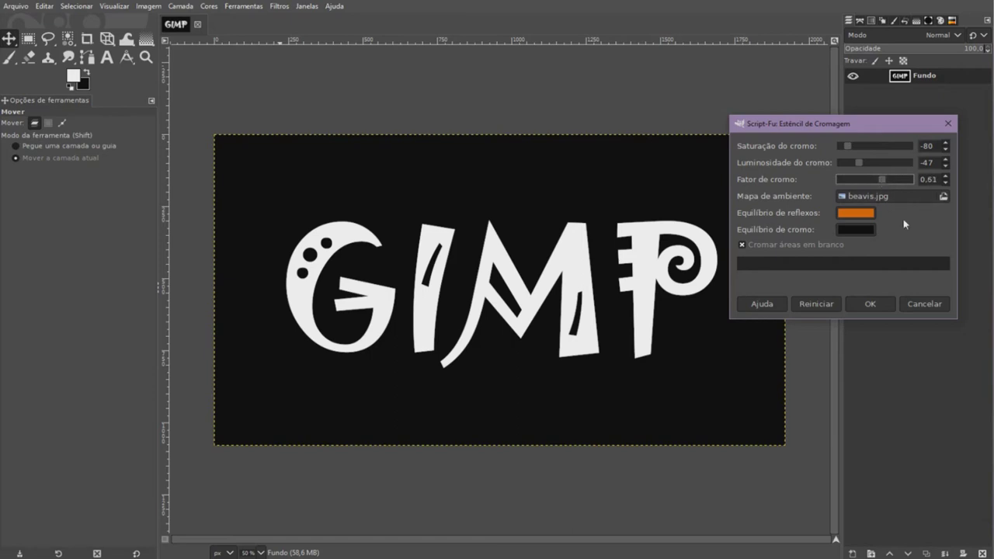
click(741, 243)
click(867, 305)
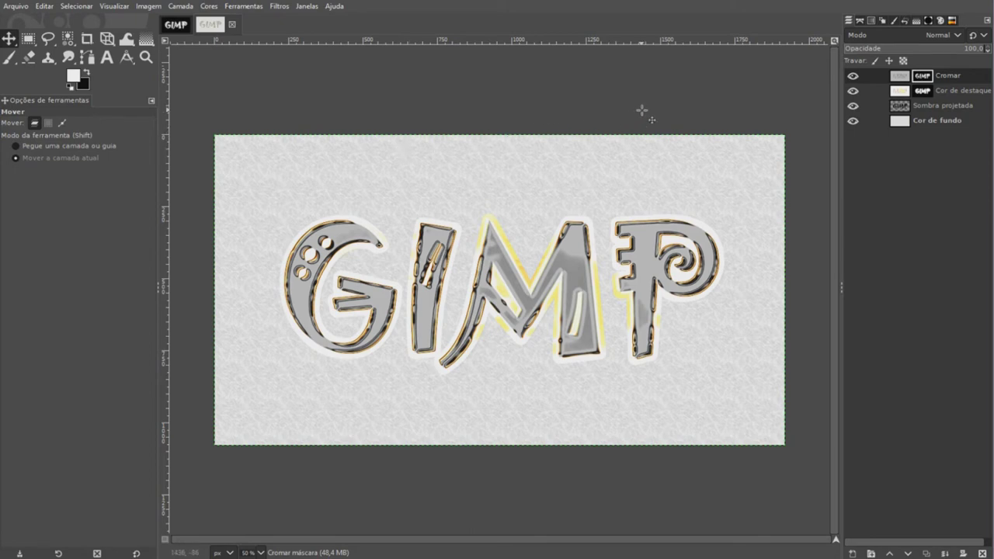
Step: Hide the Cromar layer and fill the Cor de fundo layer with a vertical linear Sunrise gradient about 1876 px long, blue below and orange above
click(853, 76)
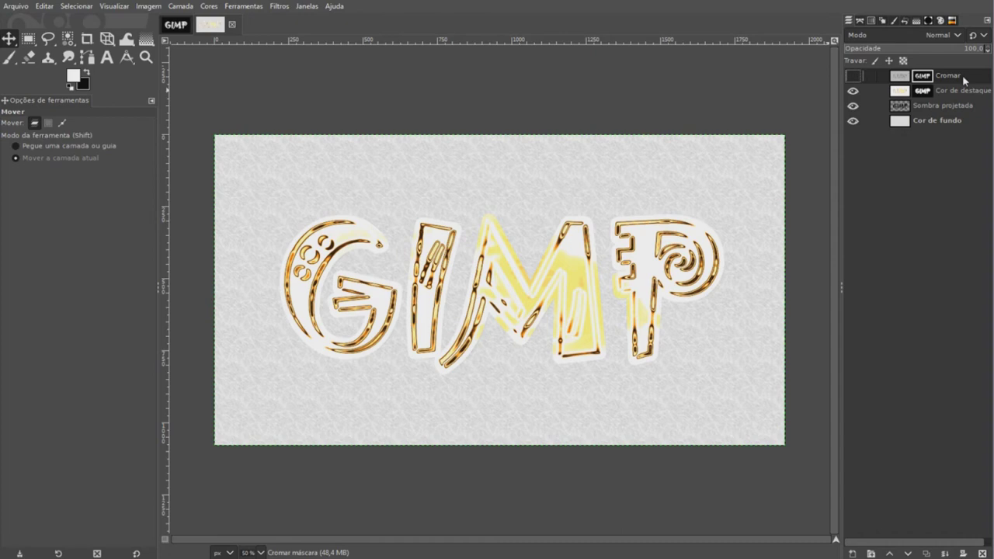
click(934, 121)
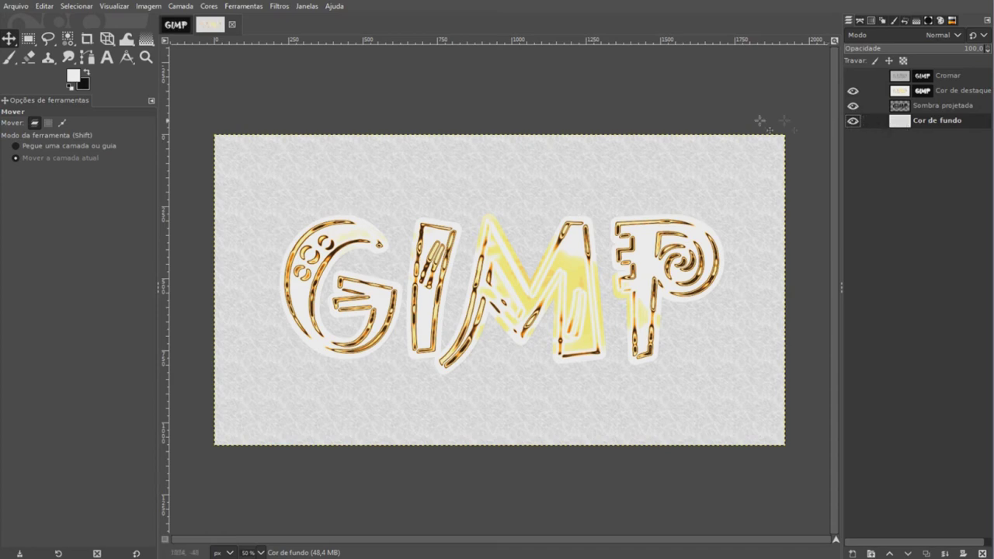
click(146, 47)
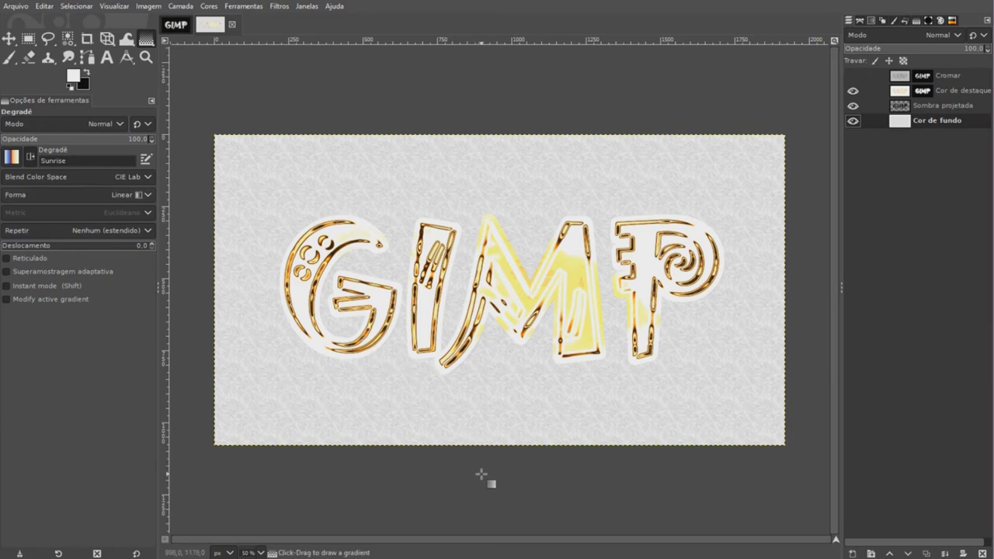
drag(484, 475, 514, 2)
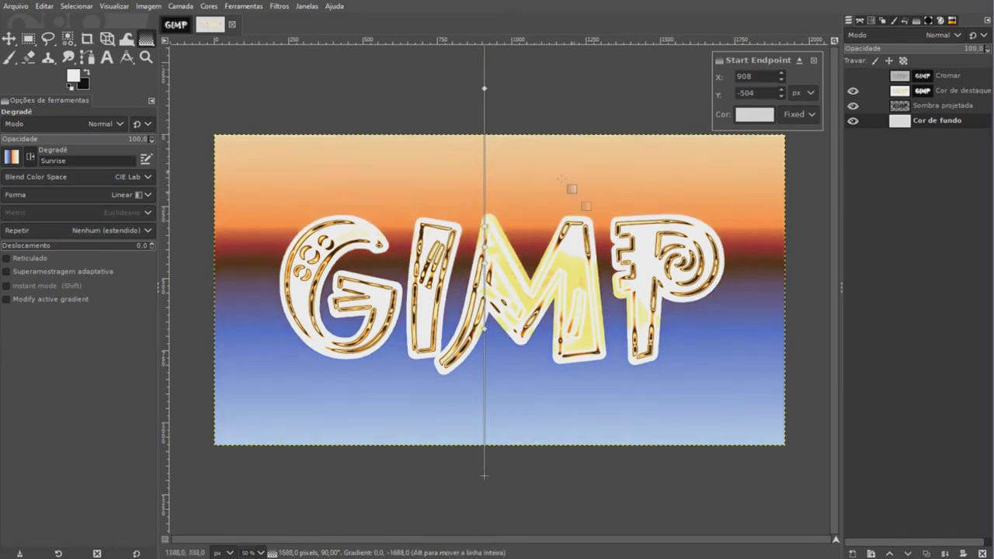
scroll(570, 225, down, 1)
scroll(571, 225, down, 1)
drag(524, 102, 523, 74)
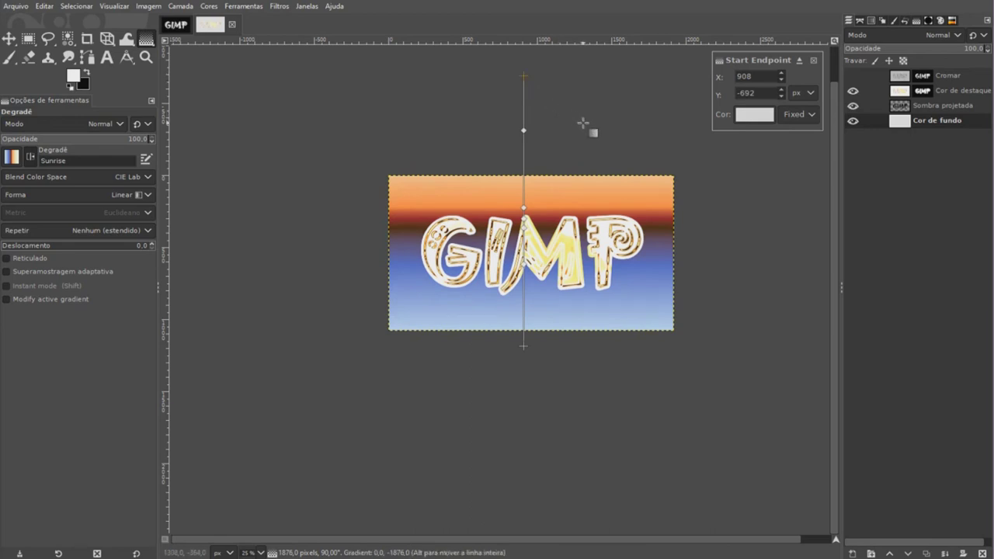
key(Return)
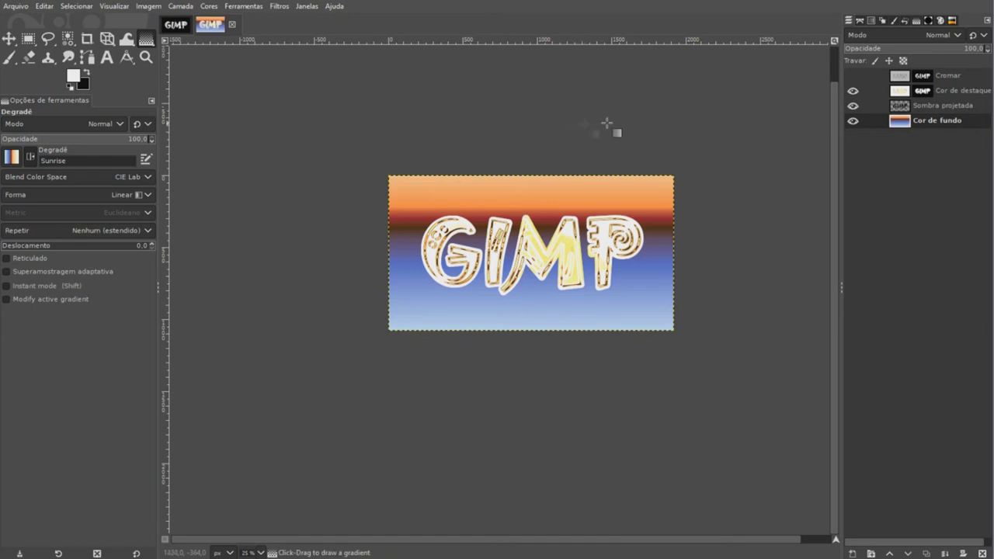
Step: Fit the image to the view and toggle the Sombra projetada layer's visibility to compare the lettering with and without its shadow
click(833, 40)
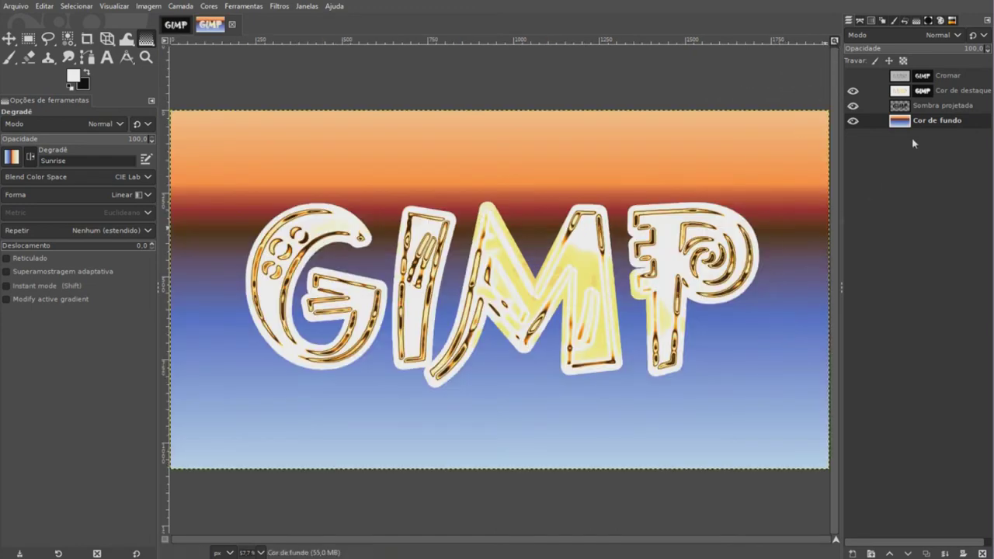
click(855, 107)
click(853, 106)
click(854, 106)
click(854, 106)
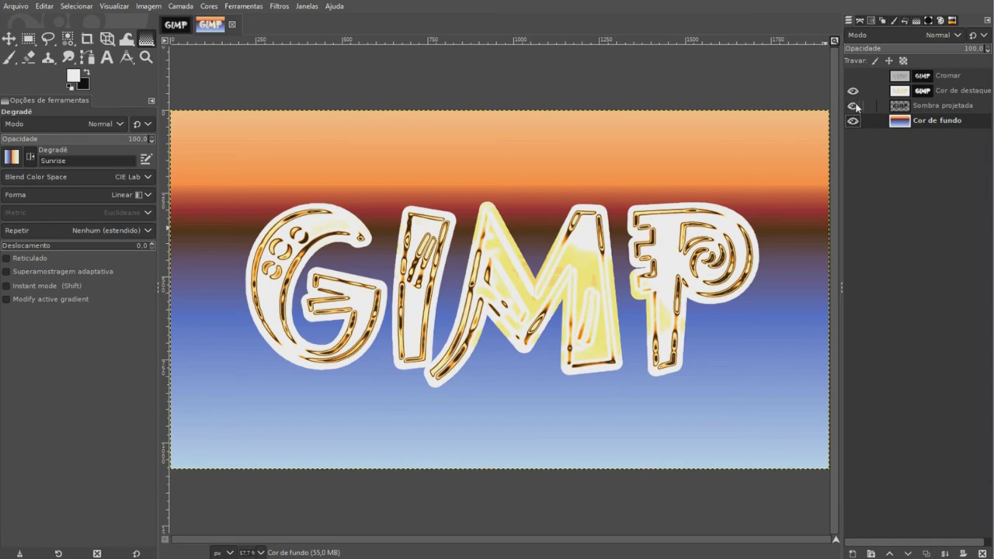
Step: Apply the mask of the Cor de destaque layer and add a black drop shadow (Sombra projetada) to it with opacity 1.012
right_click(922, 92)
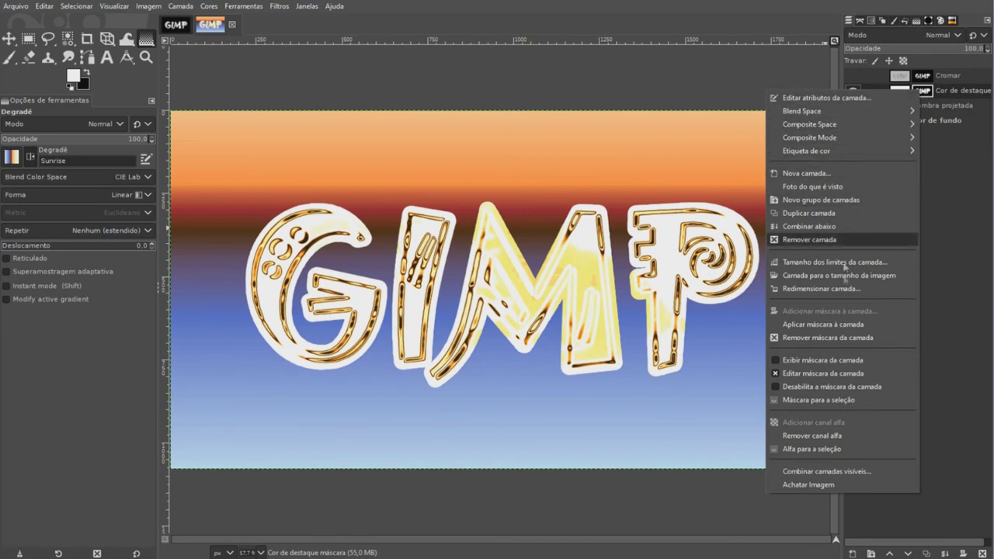
click(844, 325)
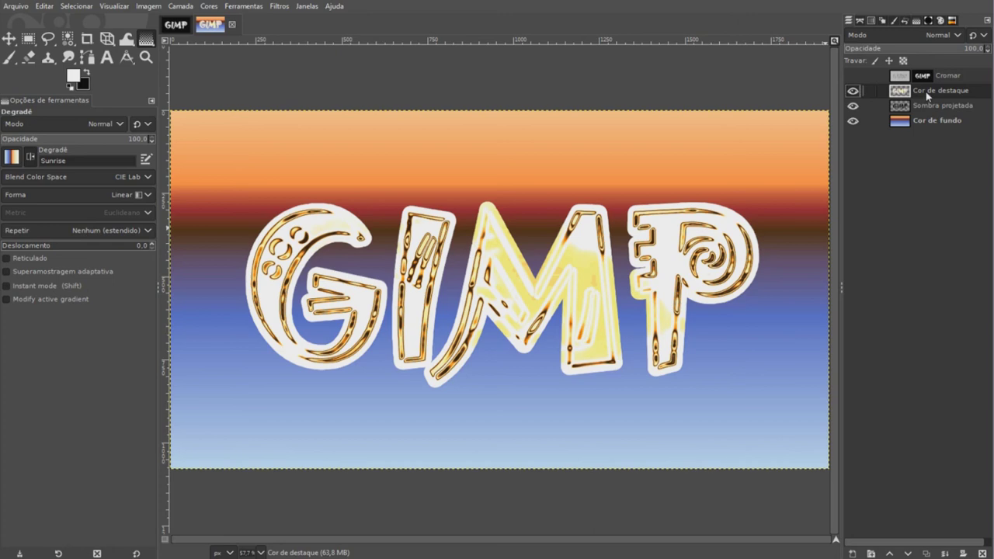
click(281, 7)
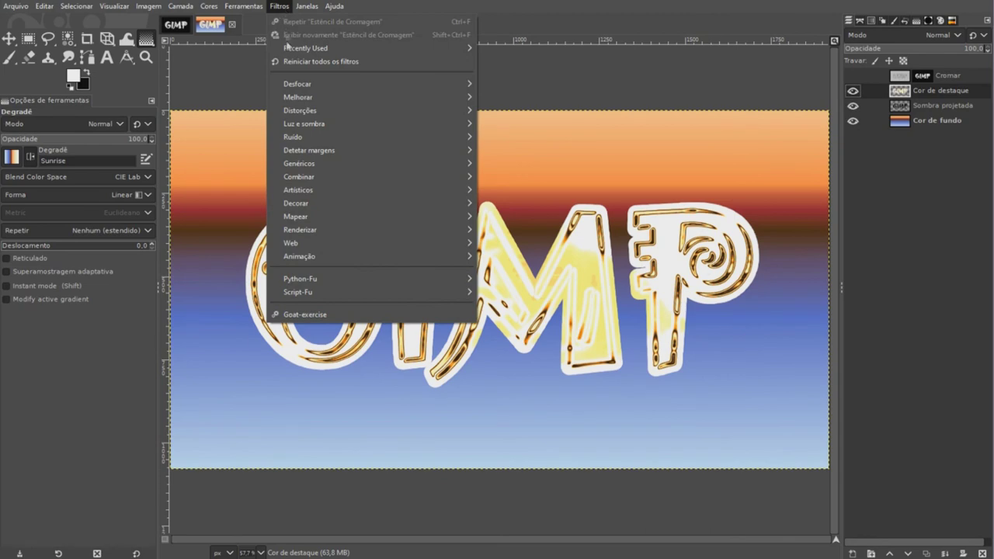
mouse_move(318, 126)
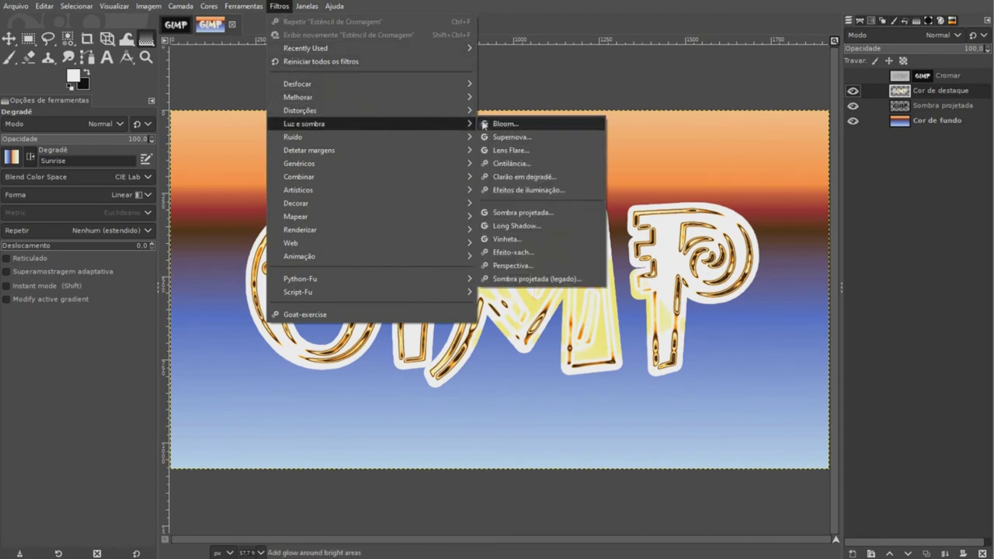
click(518, 213)
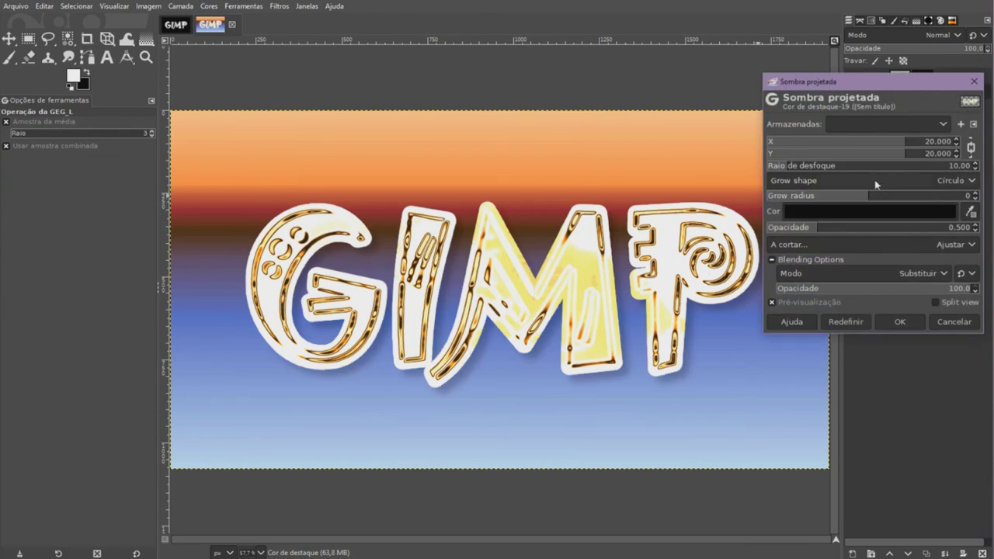
mouse_move(895, 84)
mouse_down()
mouse_move(917, 83)
mouse_move(905, 79)
mouse_up()
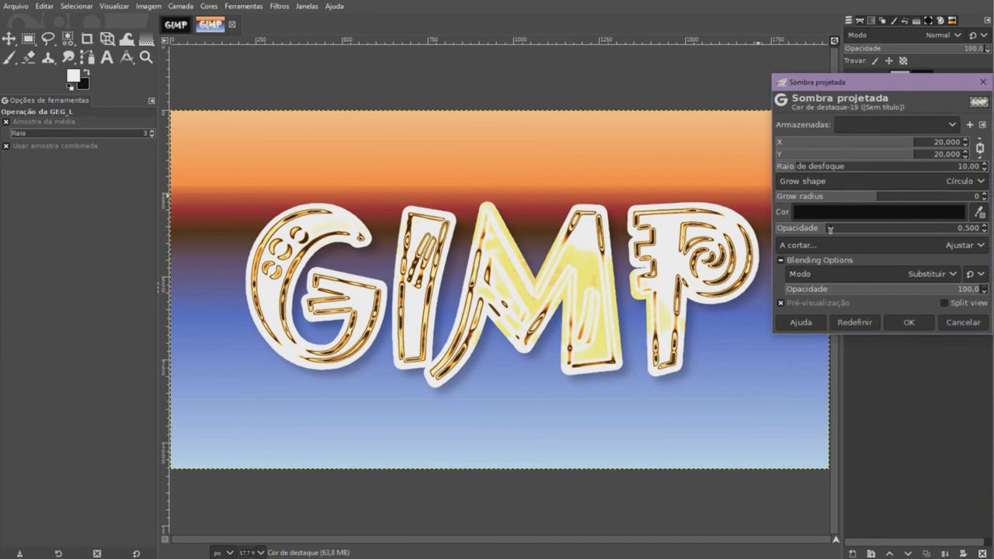
drag(829, 228, 870, 228)
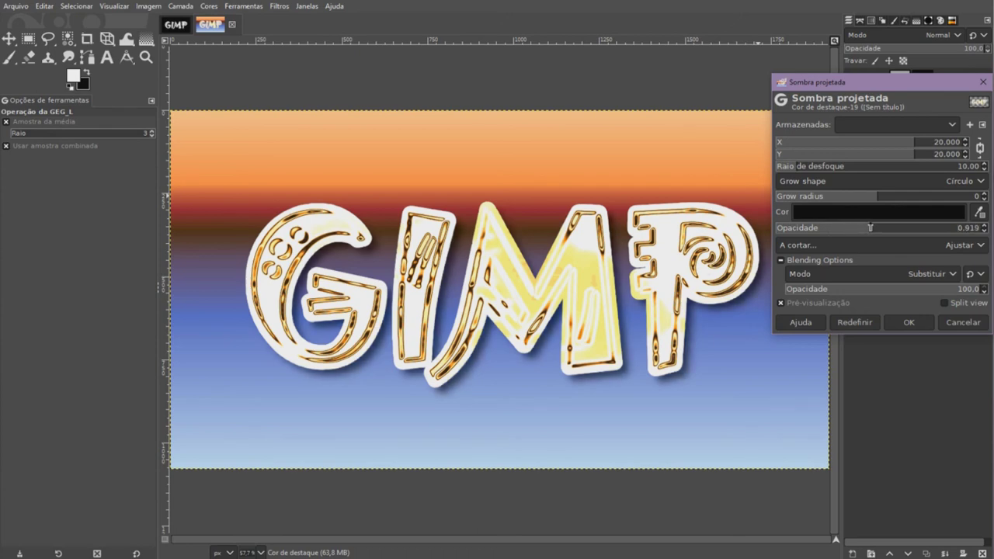
drag(870, 228, 881, 227)
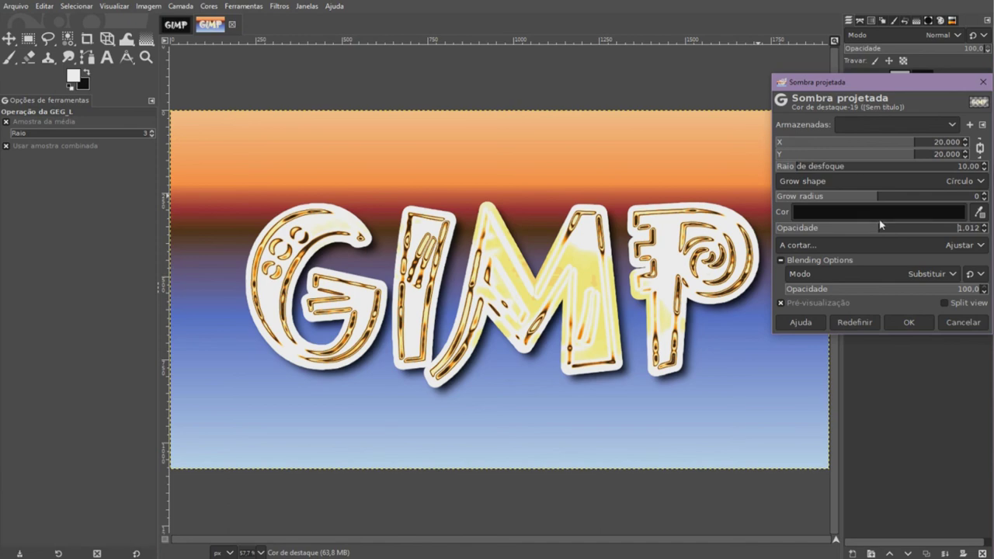
click(906, 324)
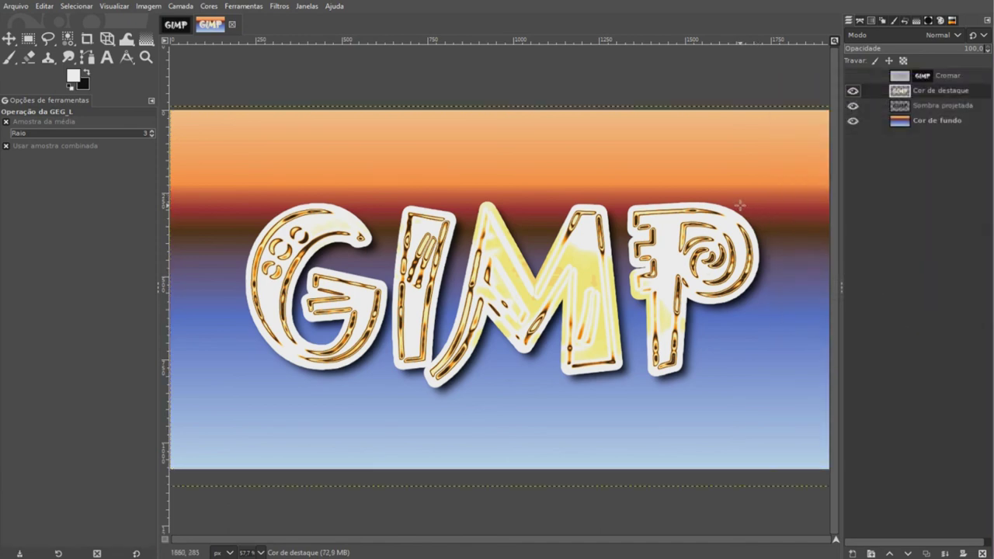
Step: Fit the boundary of the Cor de destaque layer to the image size (Camada para o tamanho da imagem)
right_click(200, 118)
mouse_move(247, 203)
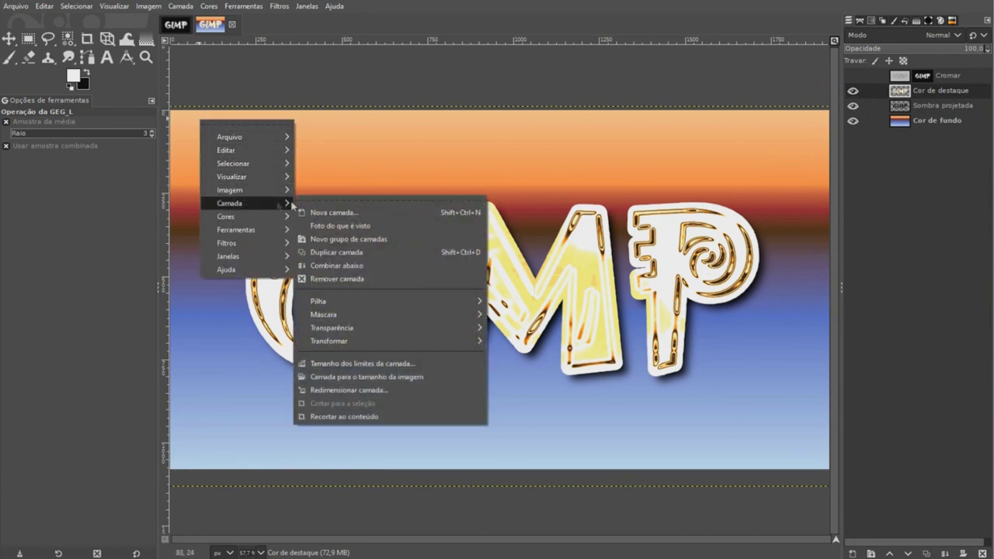
click(361, 377)
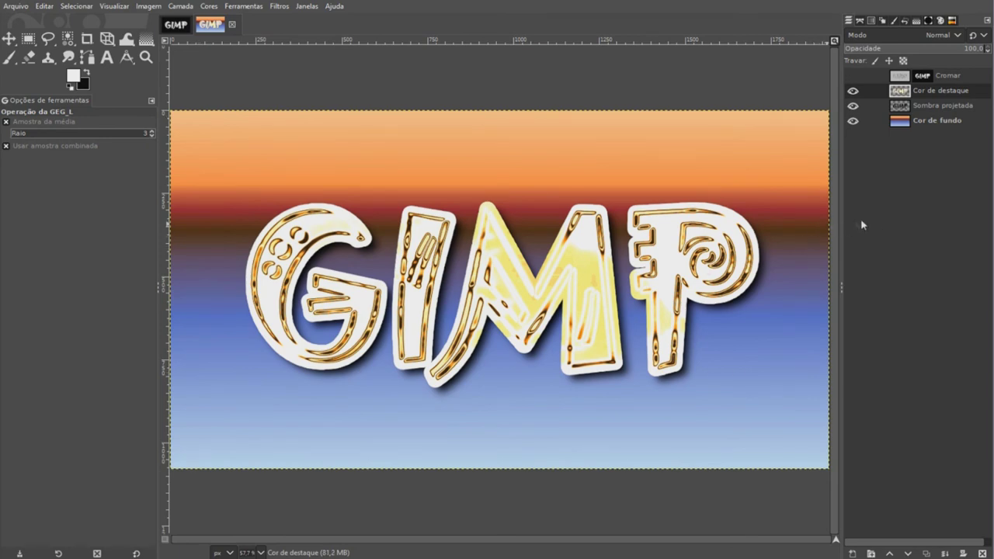